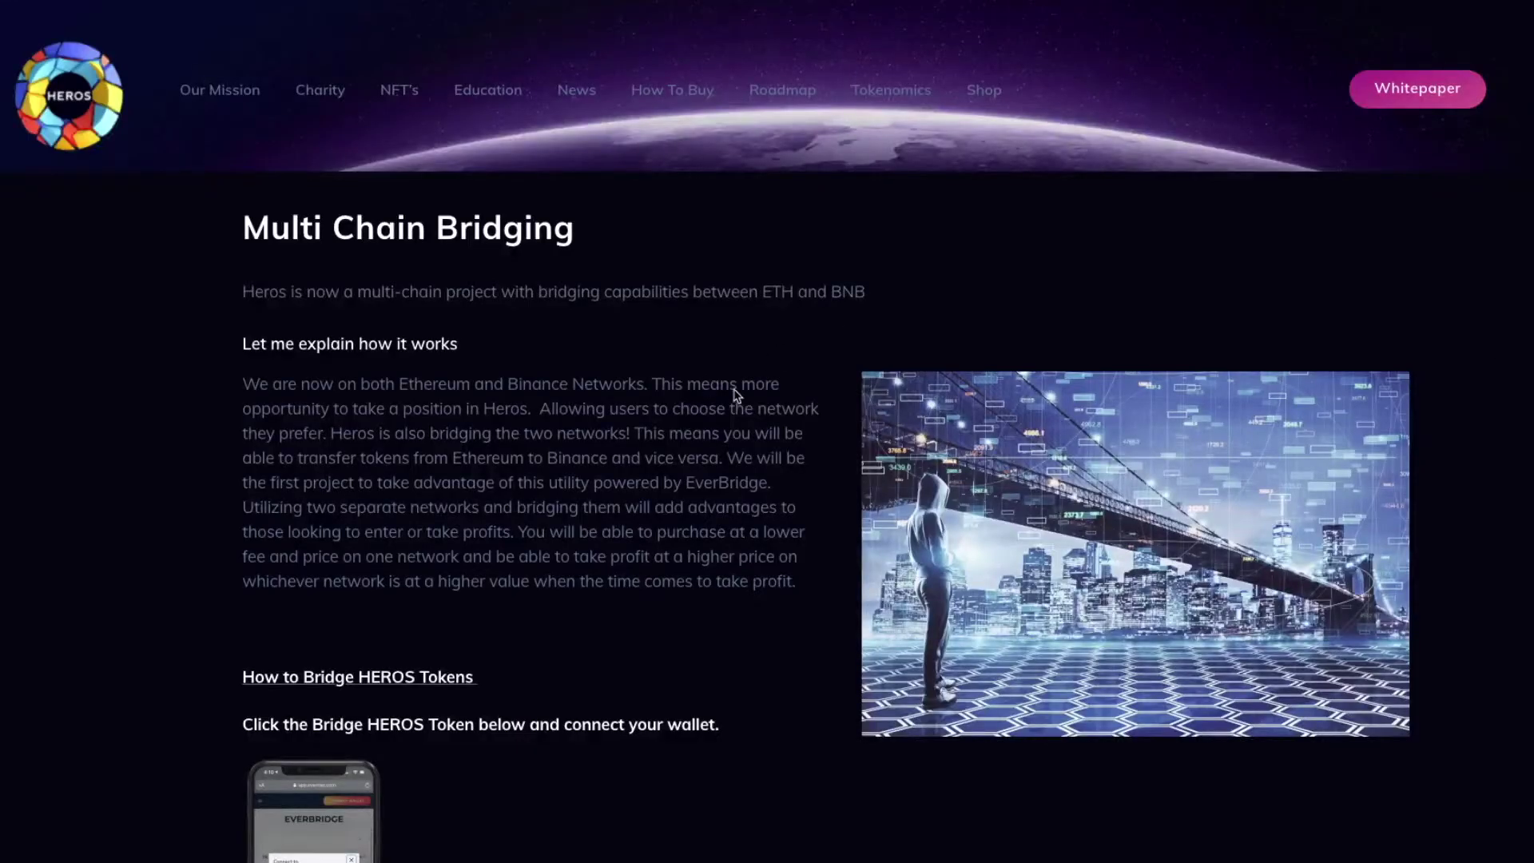
scroll(753, 411, down, 1)
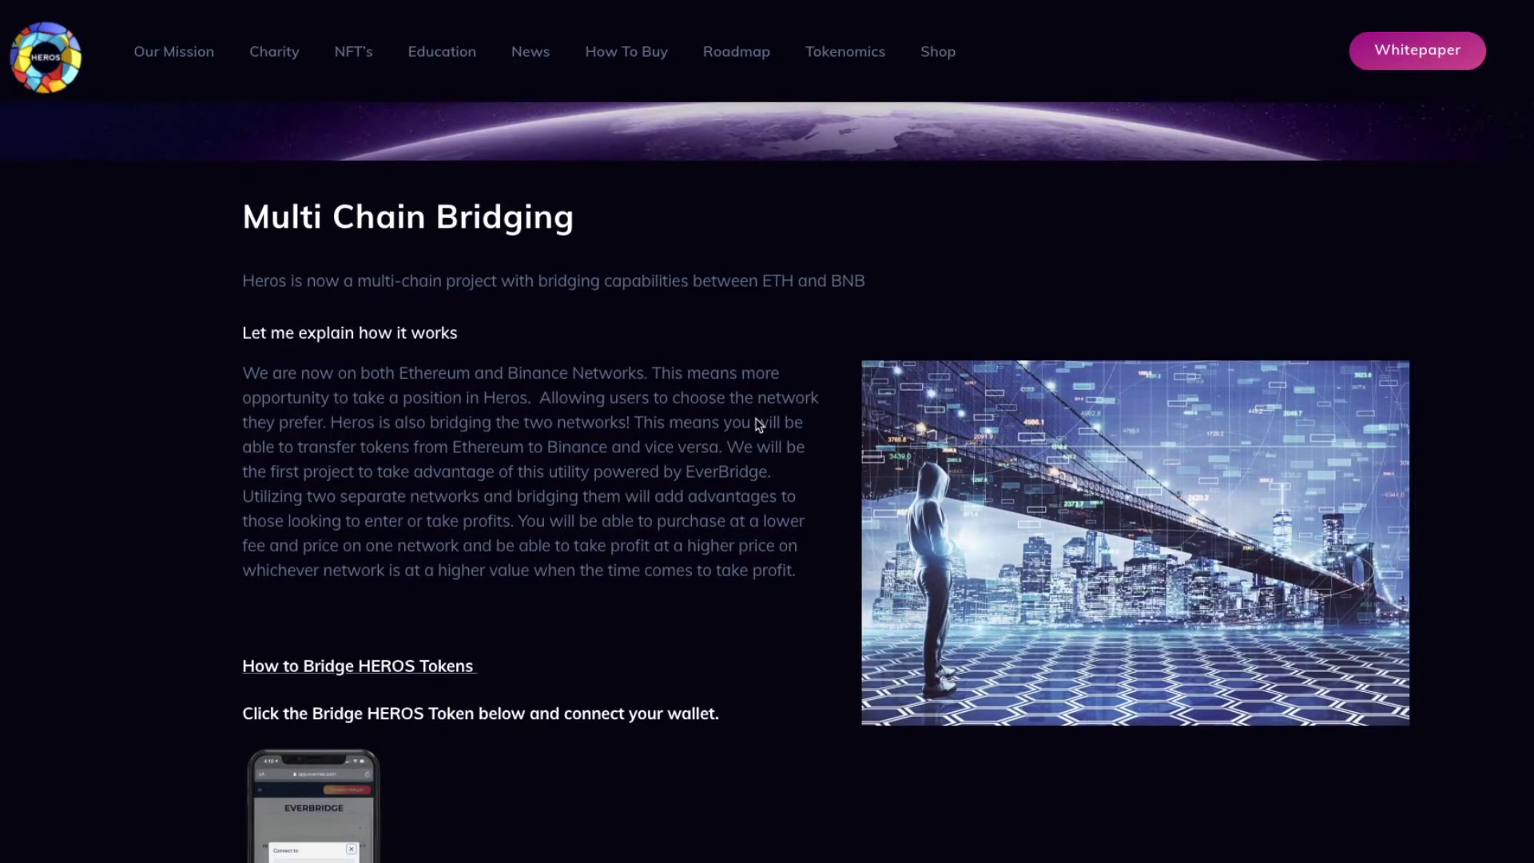
scroll(756, 425, down, 1)
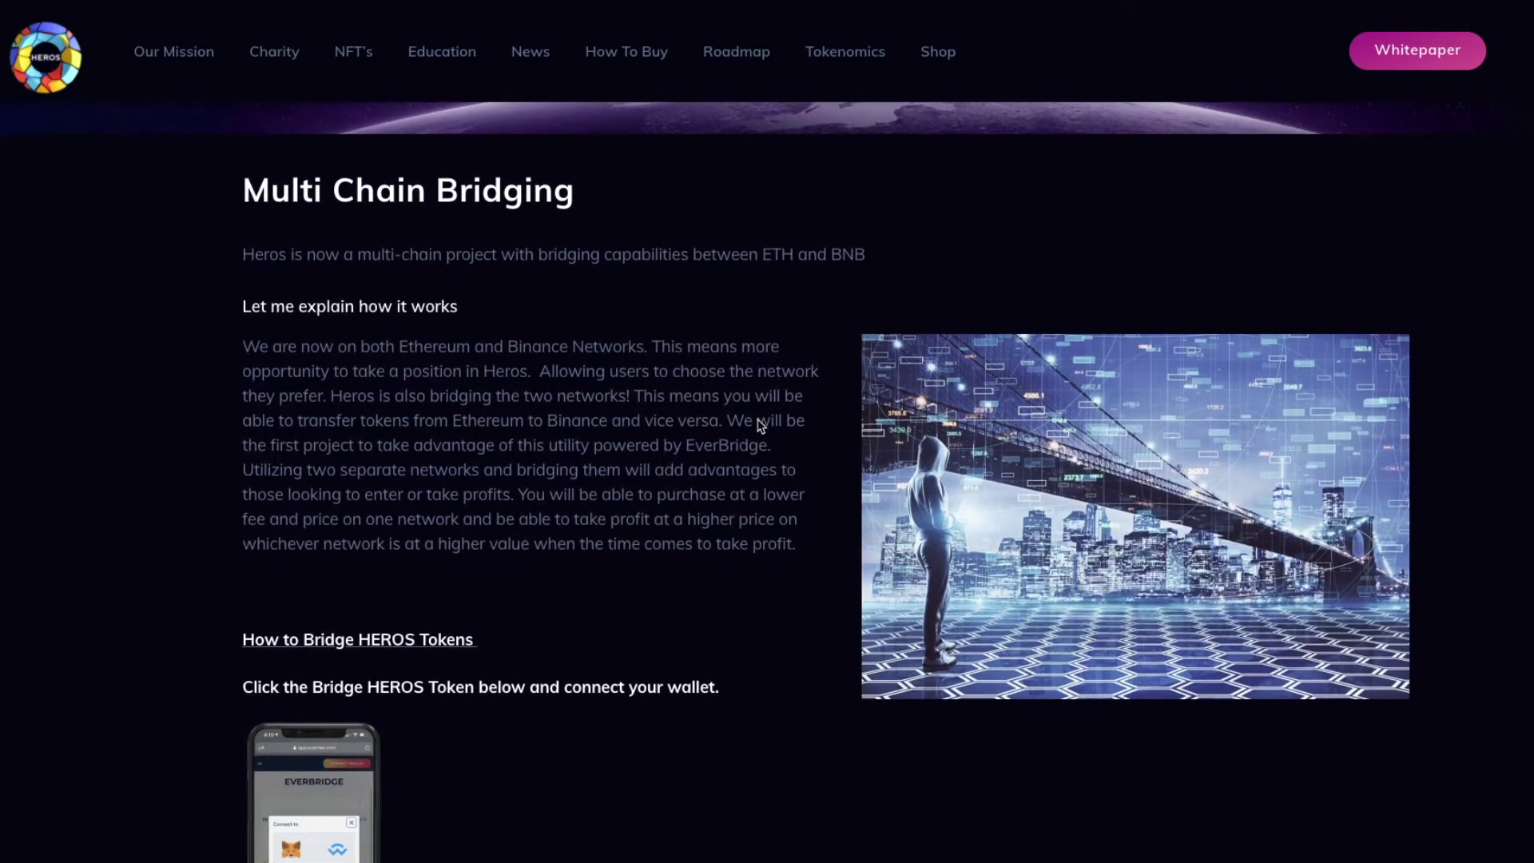
scroll(756, 425, down, 1)
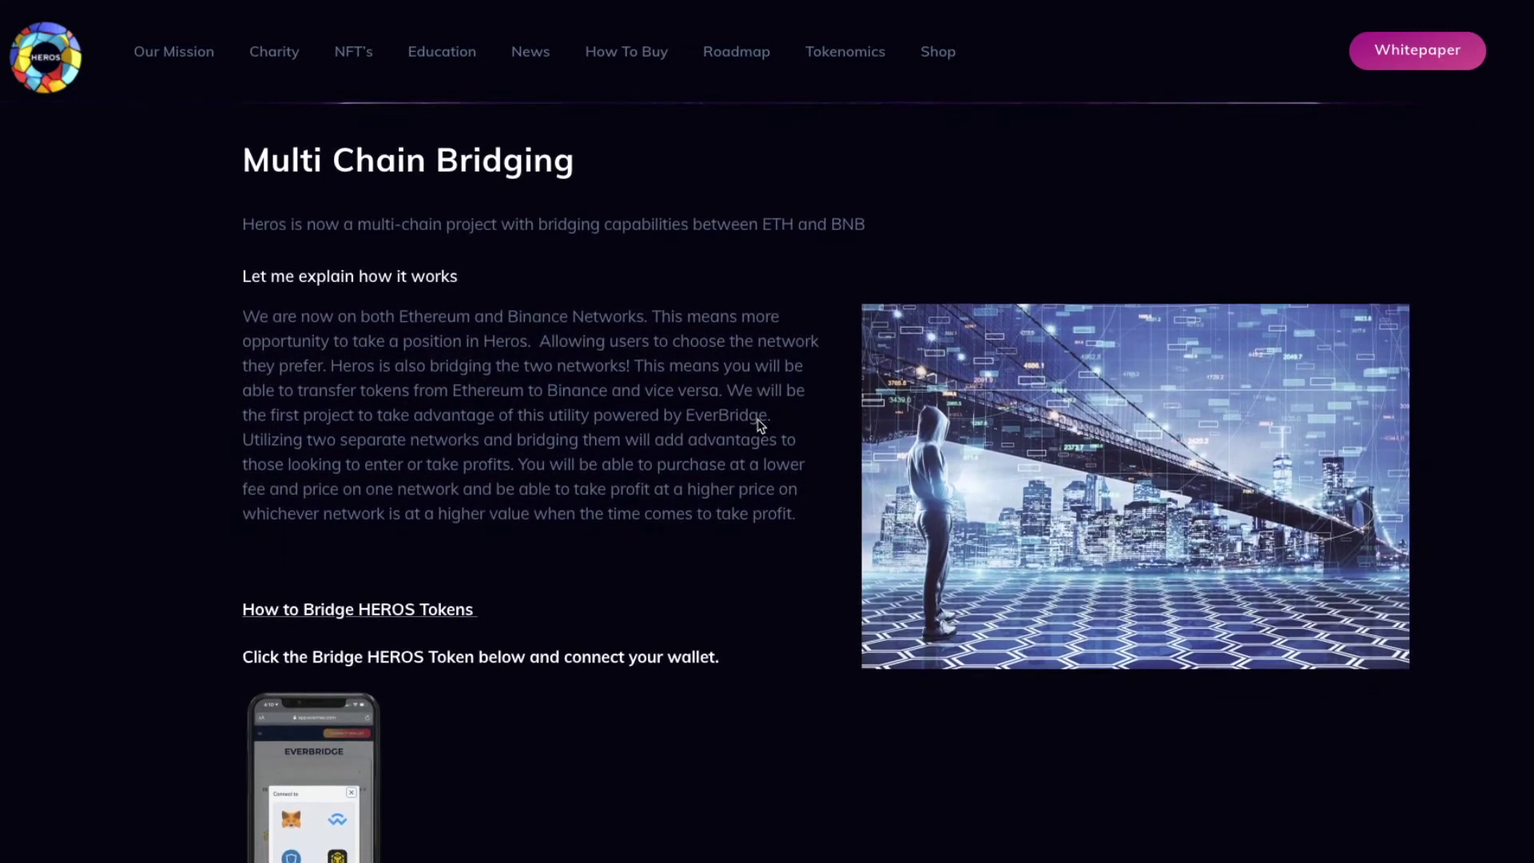
scroll(756, 424, down, 1)
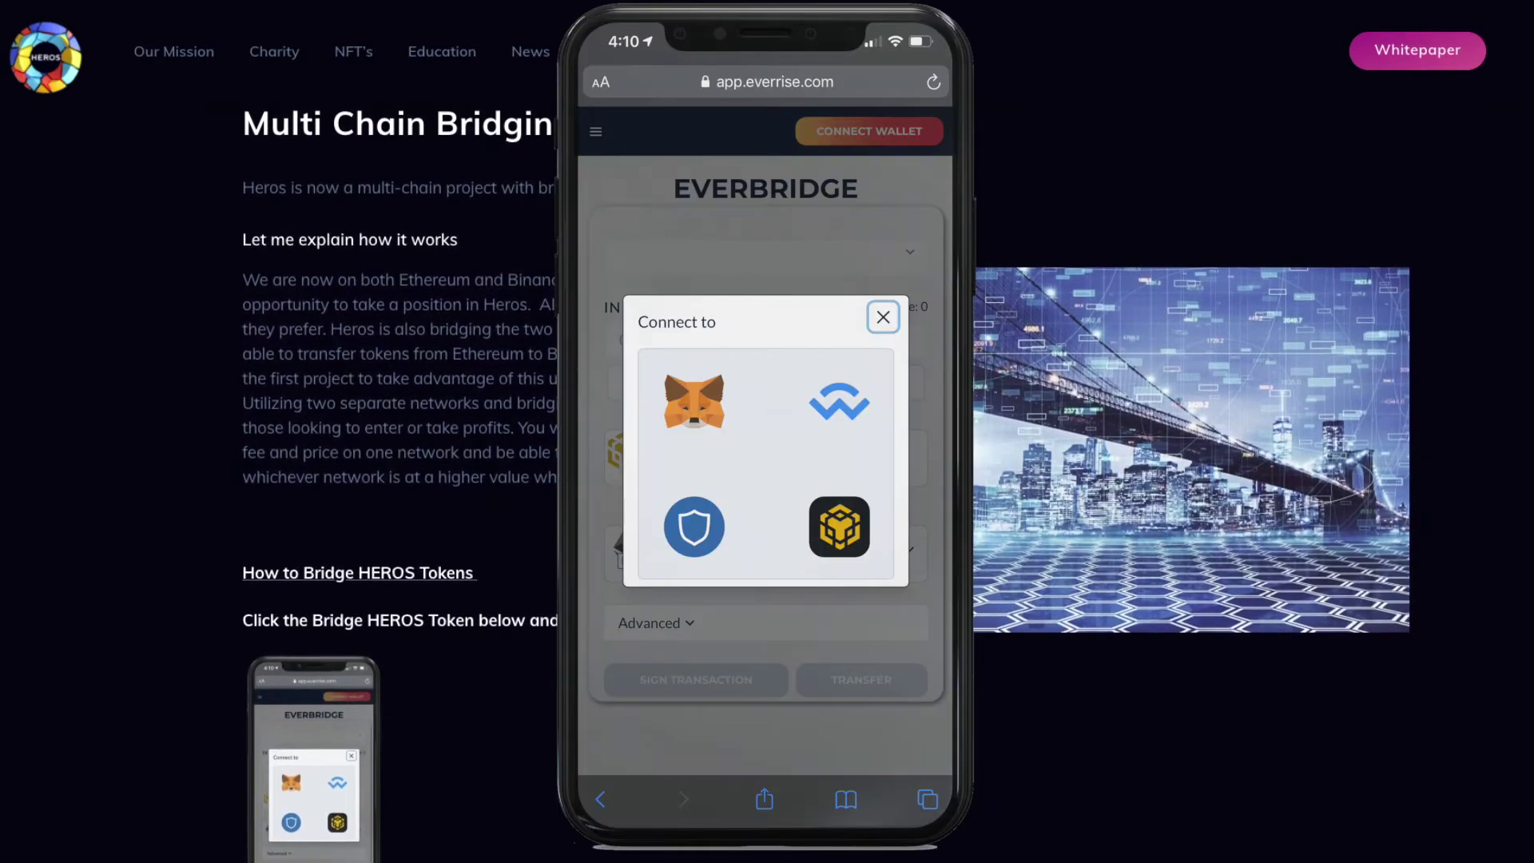
scroll(756, 424, down, 2)
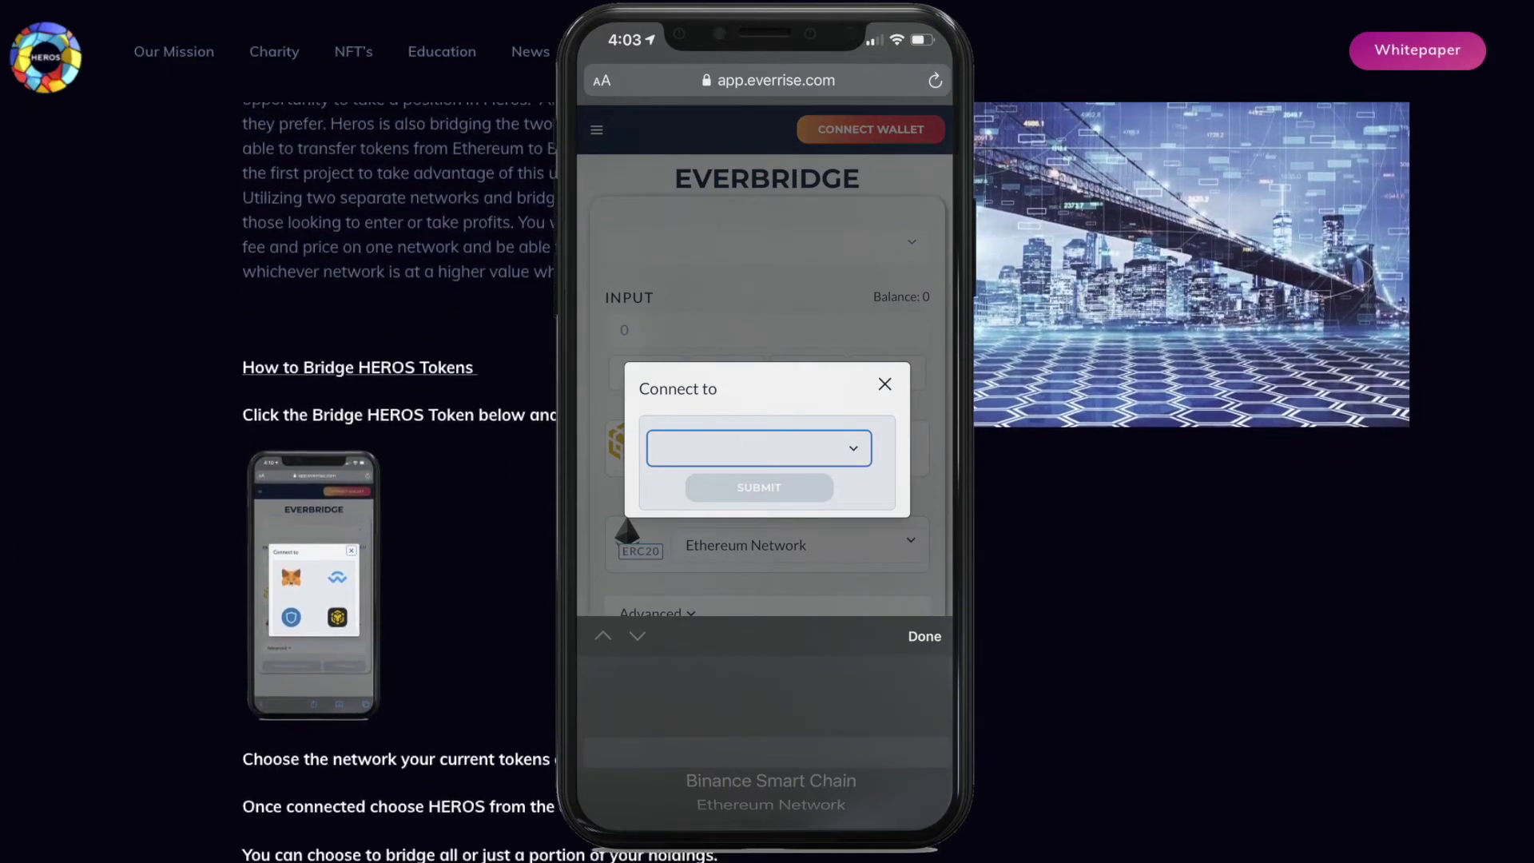
scroll(758, 427, down, 1)
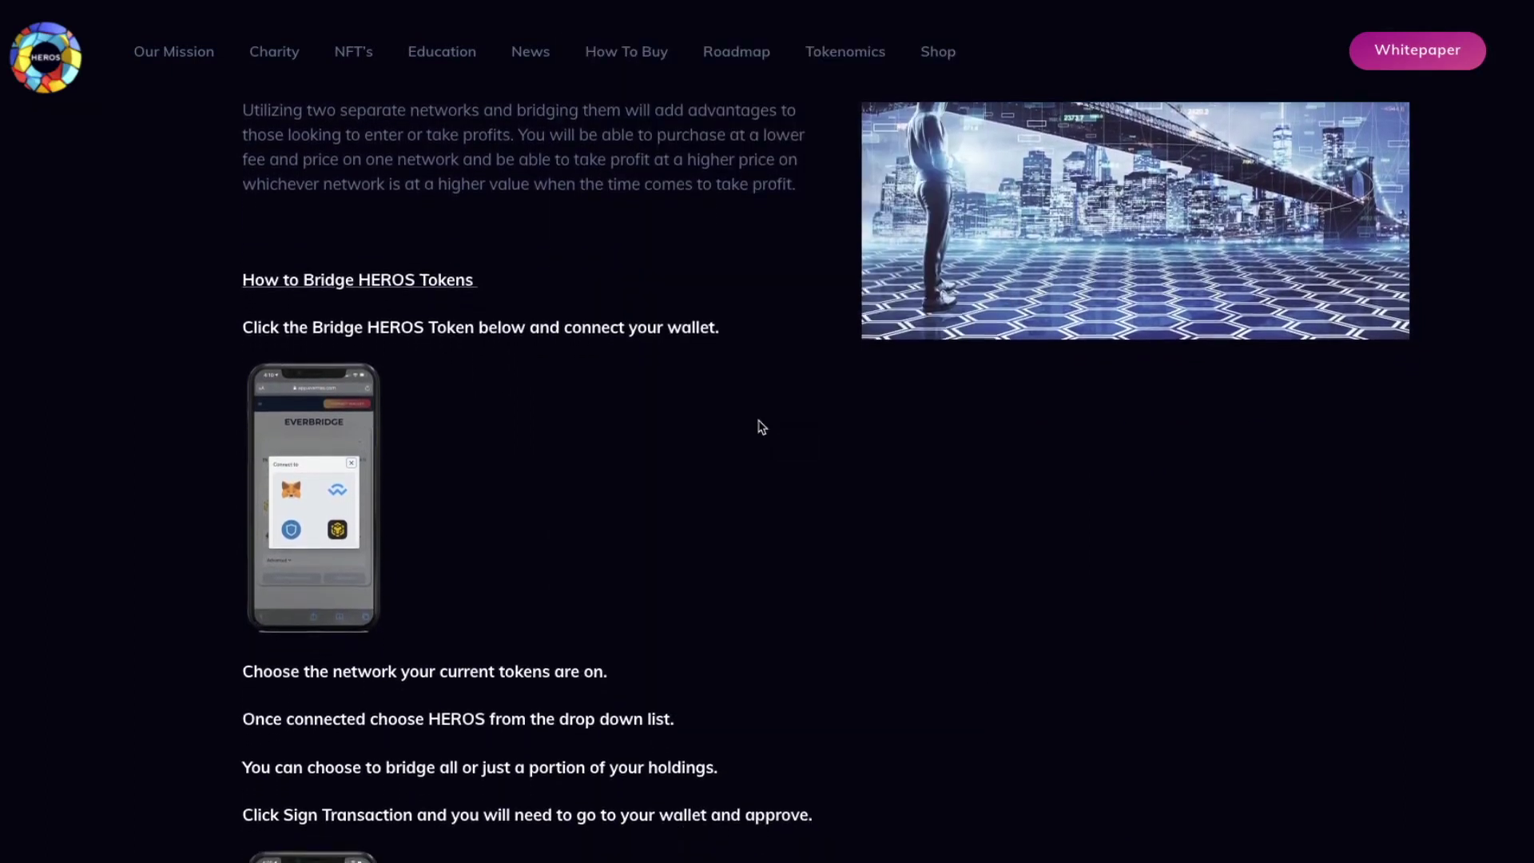
scroll(758, 427, down, 1)
scroll(758, 427, down, 4)
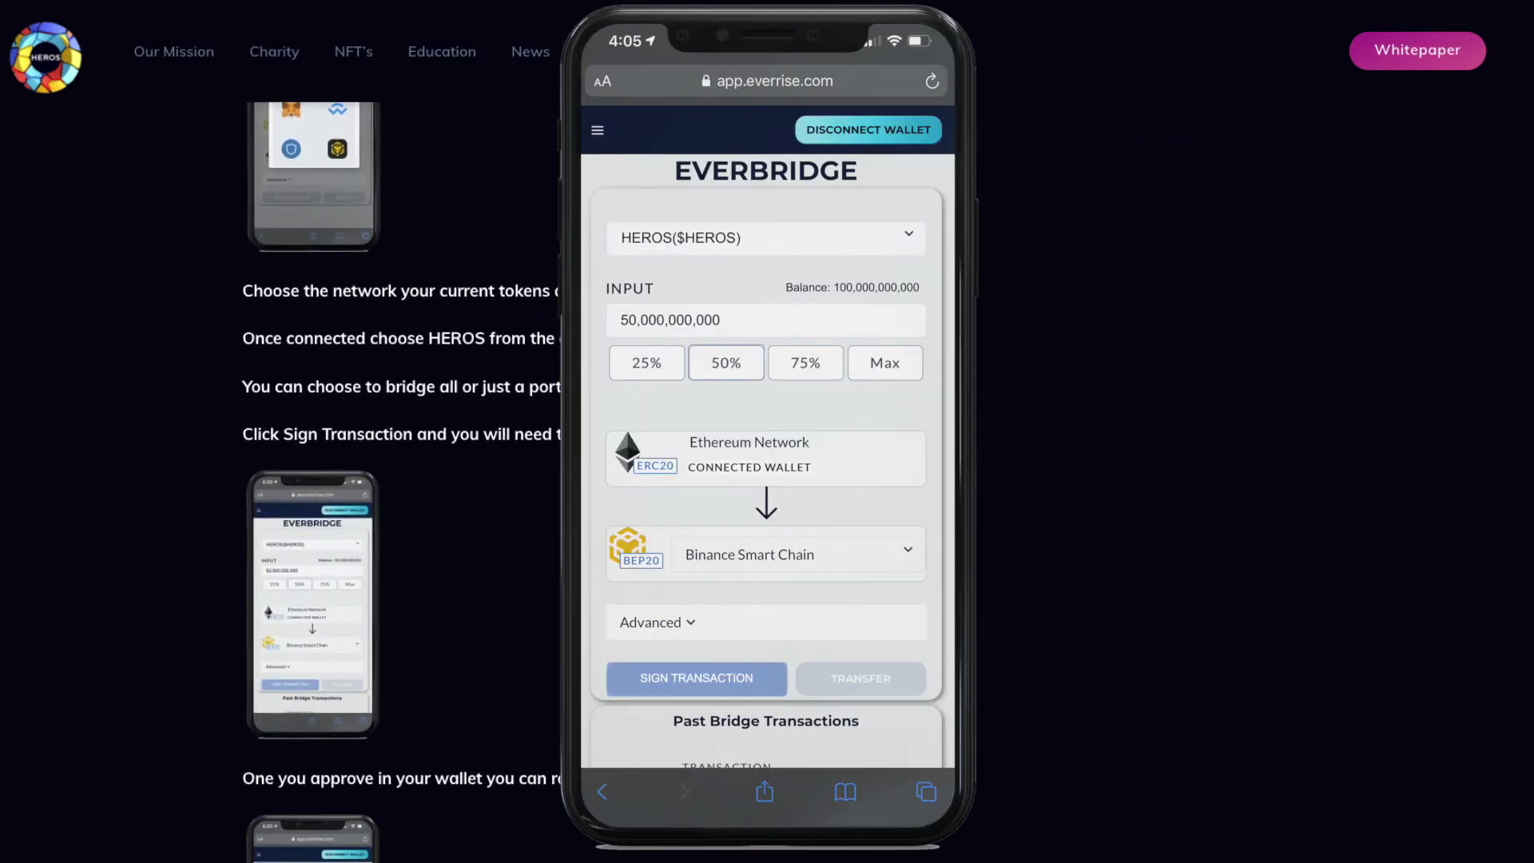